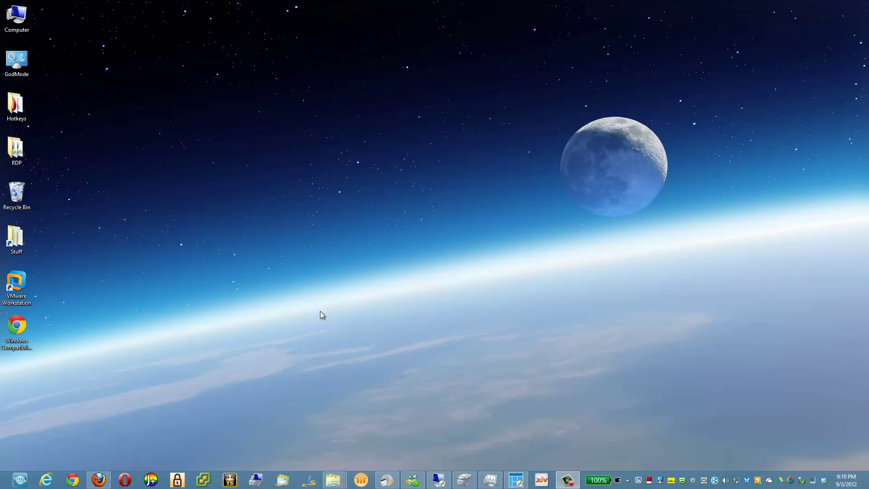
Open Chrome and load the vcenter:9443/vsphere-client/ address from the omnibox suggestions.
click(74, 479)
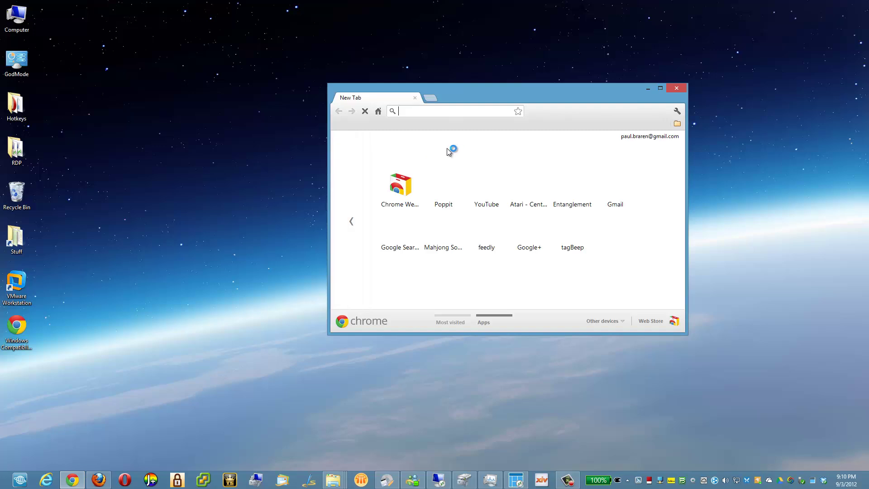
text(vsphere)
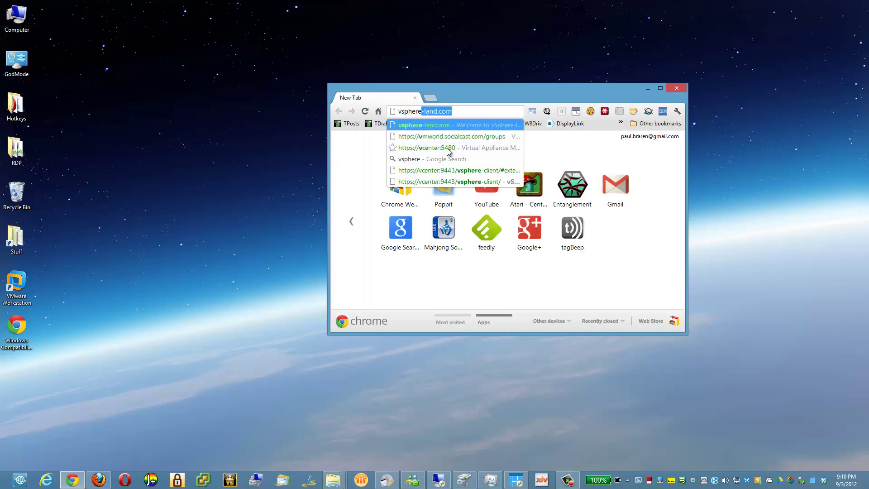
key(BackSpace)
key(BackSpace)
key(BackSpace)
key(BackSpace)
key(BackSpace)
key(BackSpace)
key(BackSpace)
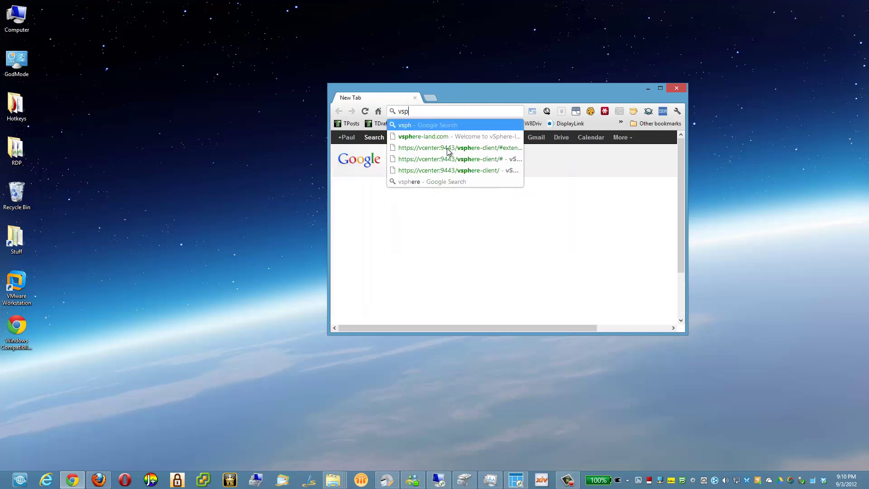
text(center:9443/)
key(Down)
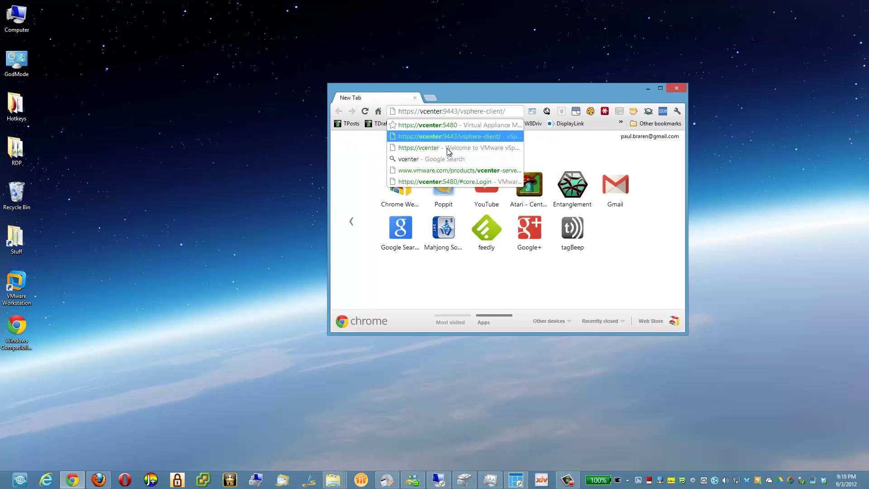
key(Return)
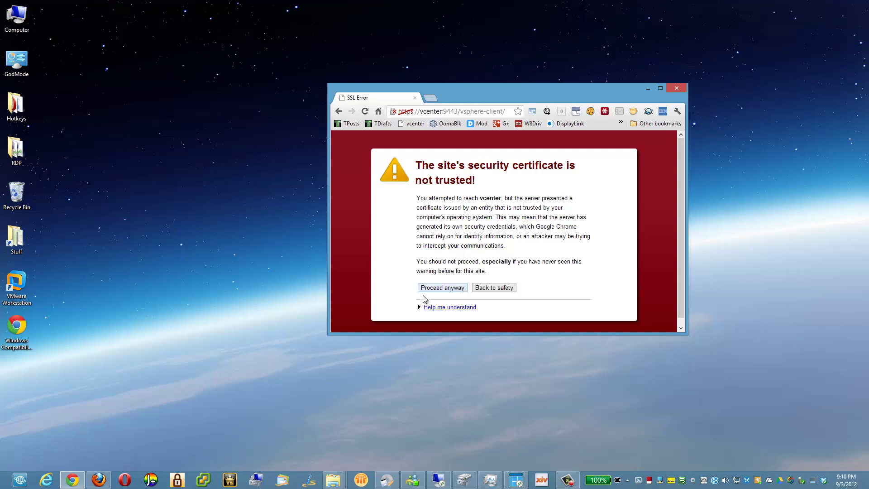
Proceed past the certificate warning and log in as root with the account password.
click(438, 287)
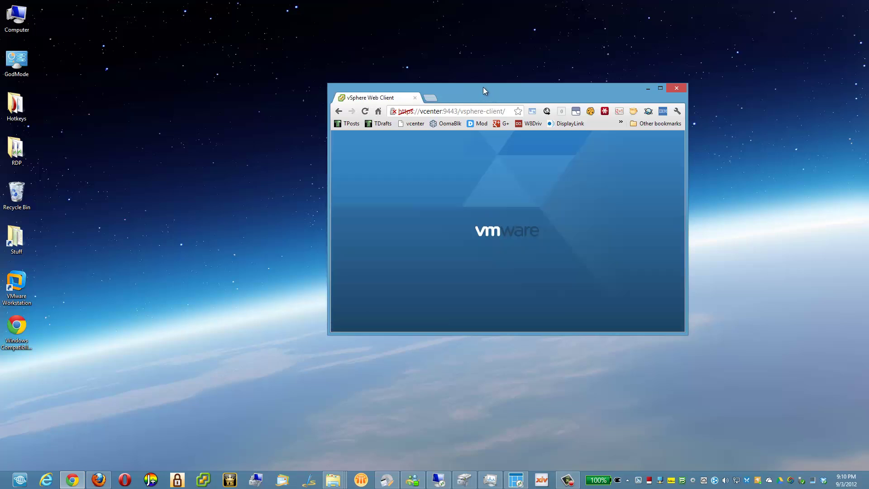
drag(492, 92, 299, 28)
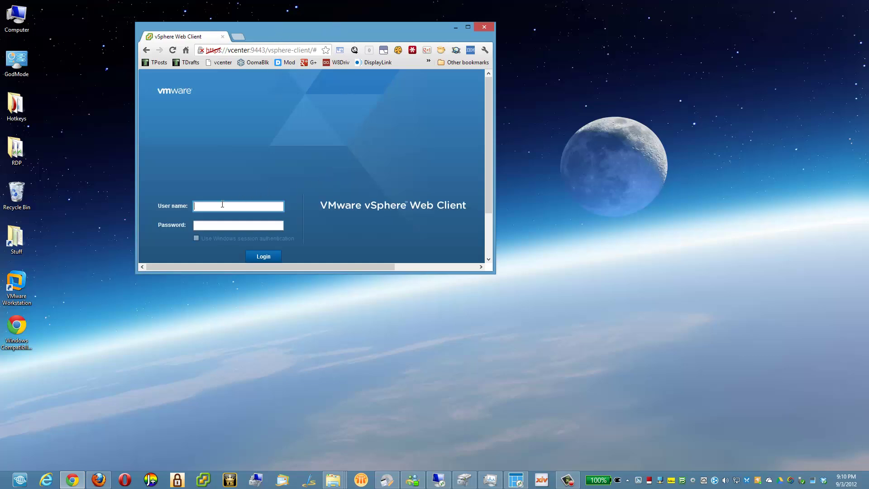
text(root)
key(Tab)
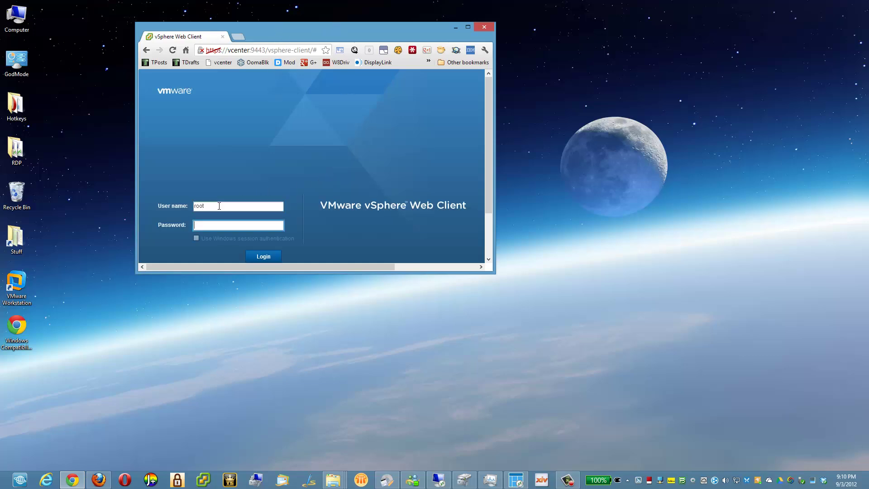
text(vm)
click(261, 256)
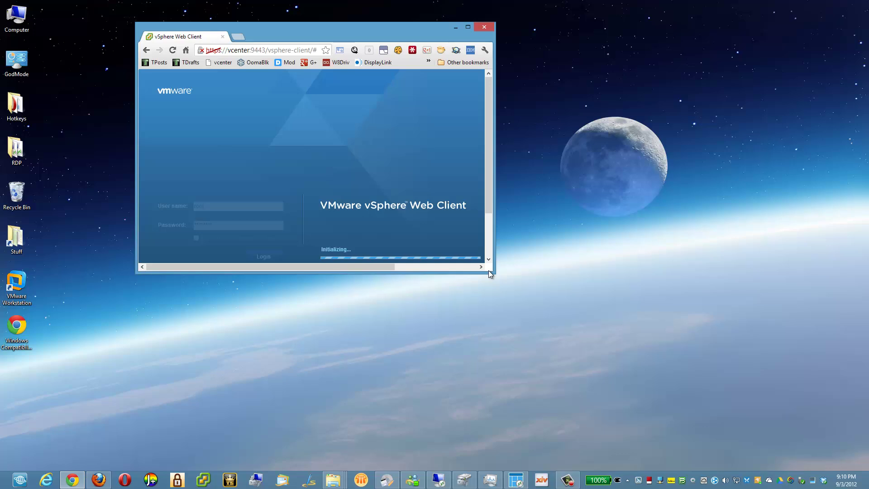
drag(367, 34, 661, 87)
Launch the desktop vSphere Client and log in to vcenter with the account password.
click(202, 480)
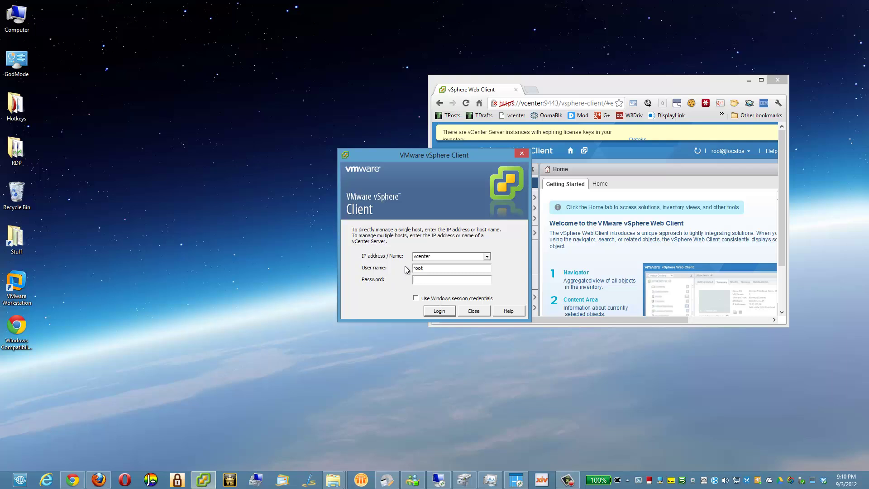
text(**)
key(Return)
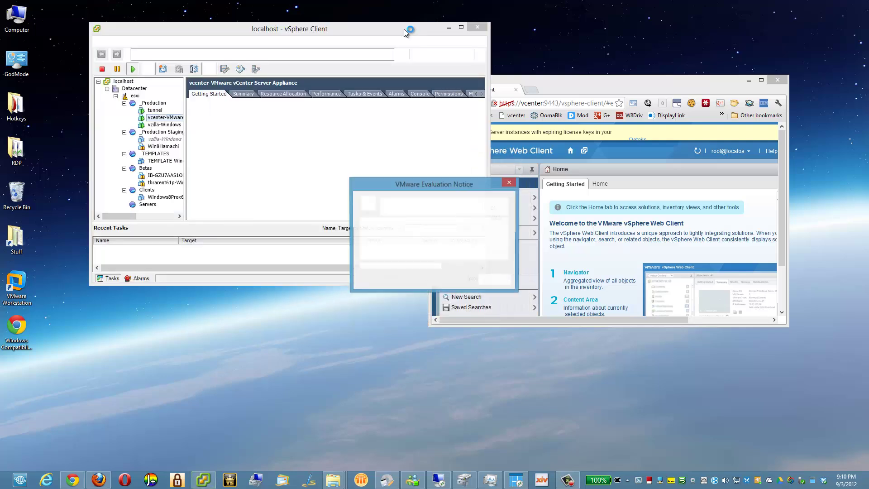
Dismiss the Evaluation Notice, then clear other windows so only the Web Client stays visible.
click(490, 278)
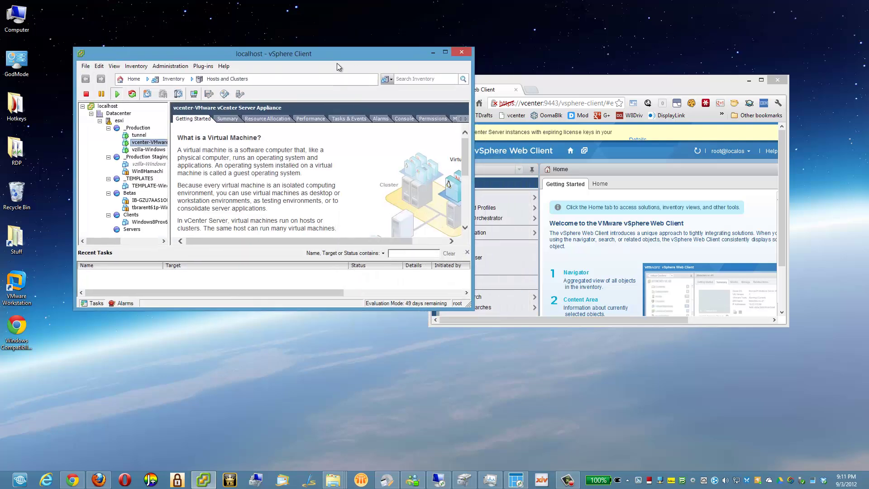
right_click(69, 479)
click(67, 437)
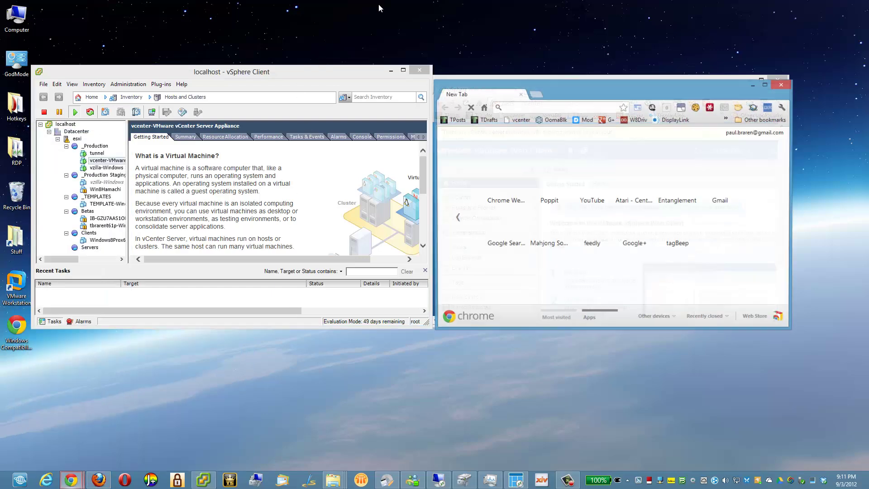
drag(563, 85, 868, 104)
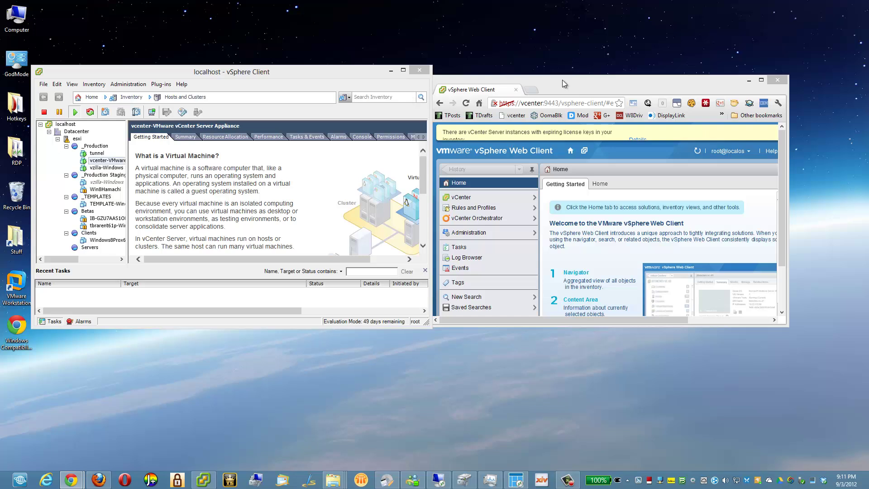
mouse_move(562, 79)
mouse_down()
mouse_move(586, 64)
mouse_move(570, 76)
mouse_up()
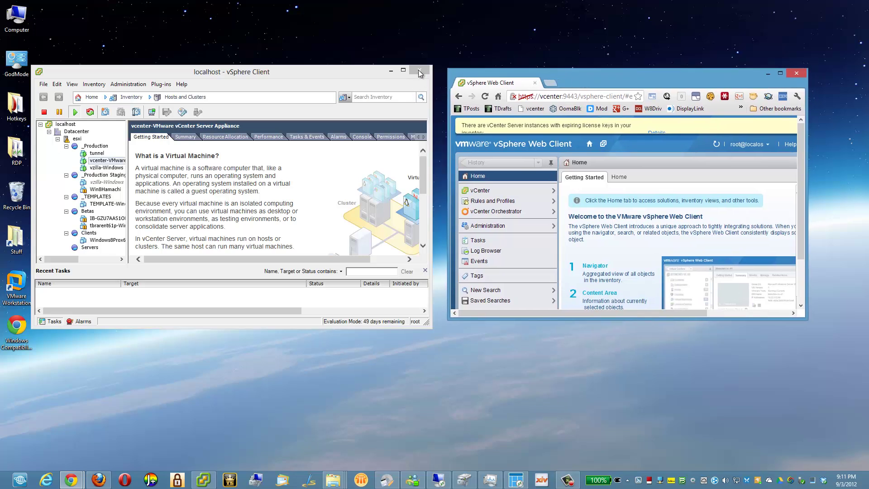
drag(773, 89, 393, 19)
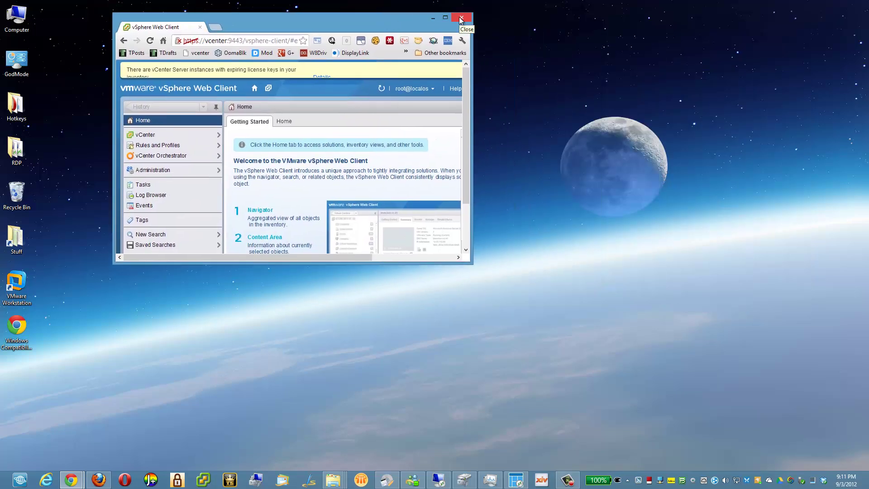
Open Create application shortcuts from Chrome's Tools menu, keeping only Pin to Taskbar checked.
click(461, 40)
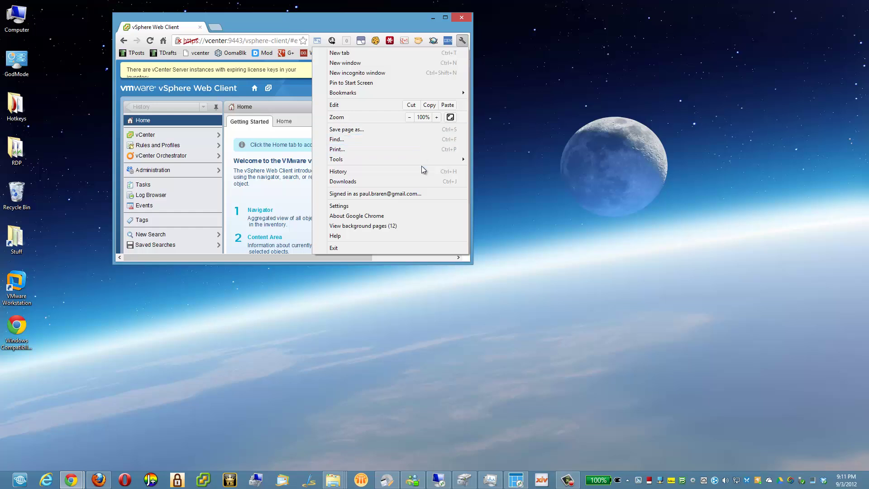
mouse_move(424, 162)
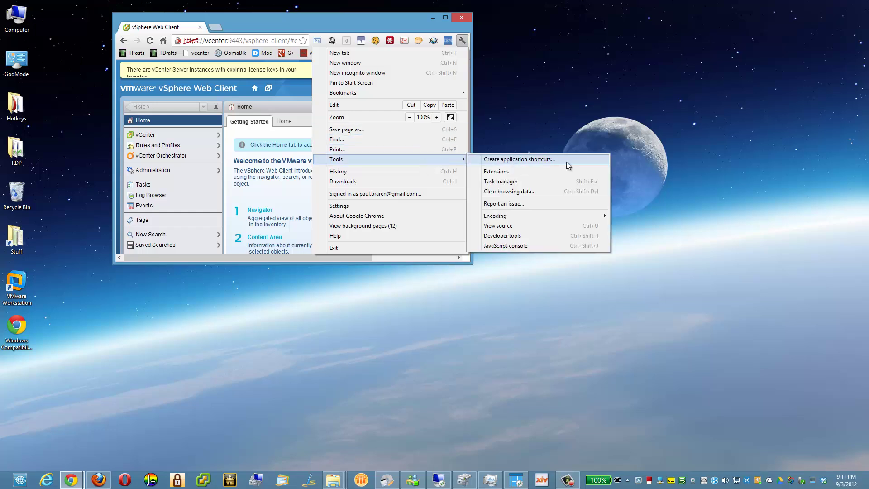
click(567, 160)
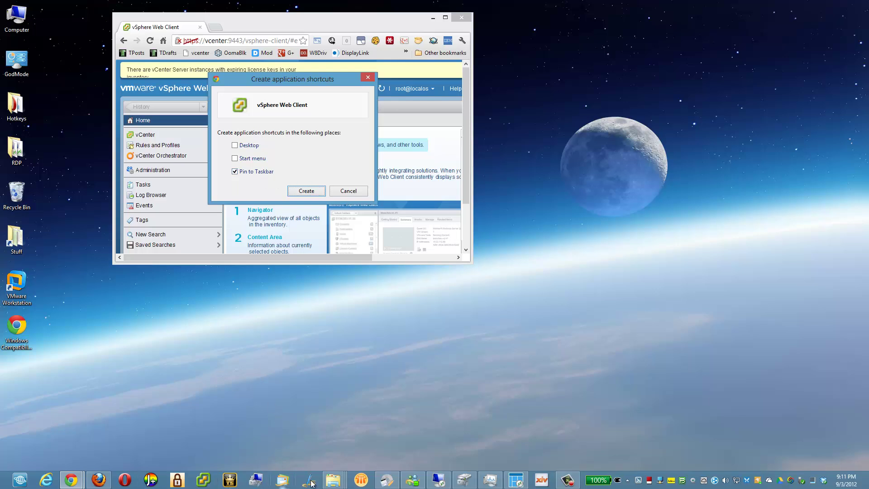
Create the pinned vSphere Web Client shortcut, enlarge its app window, then close it.
click(305, 190)
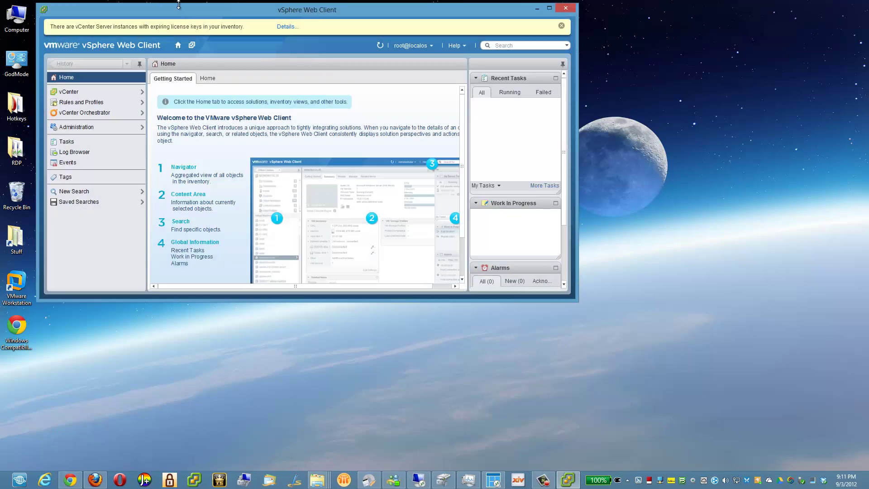
drag(204, 11, 205, 10)
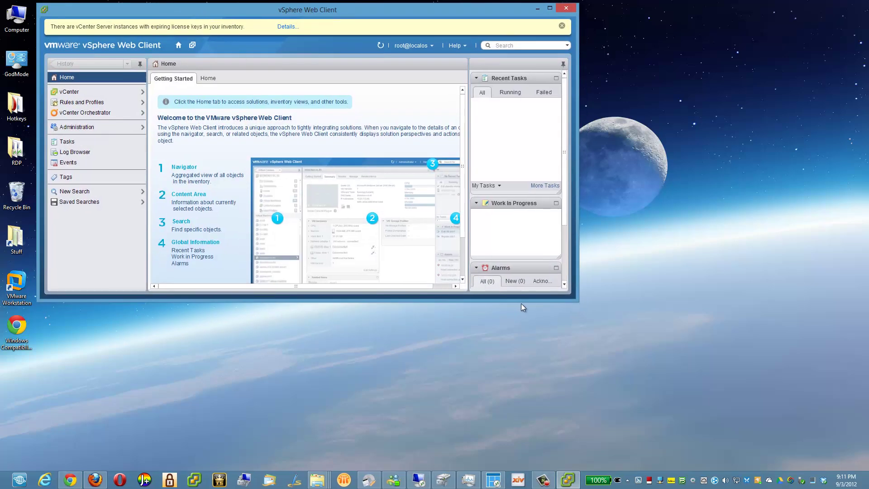
drag(574, 299, 657, 417)
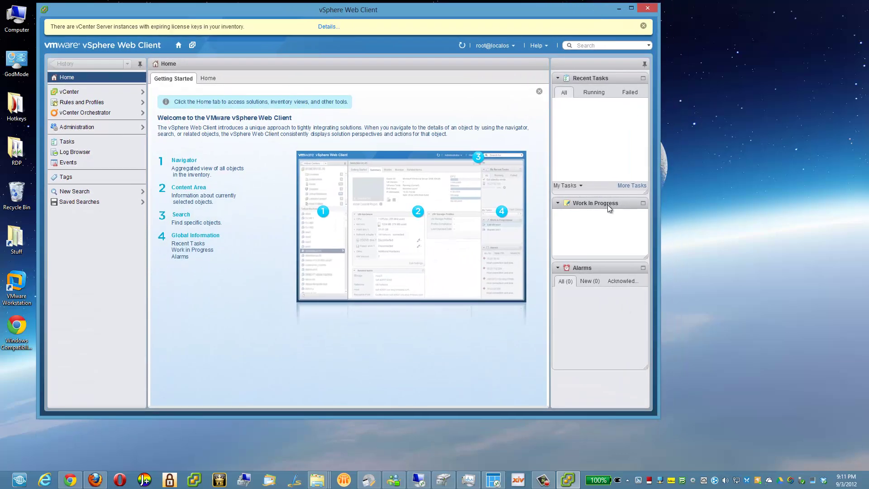
drag(659, 64, 683, 73)
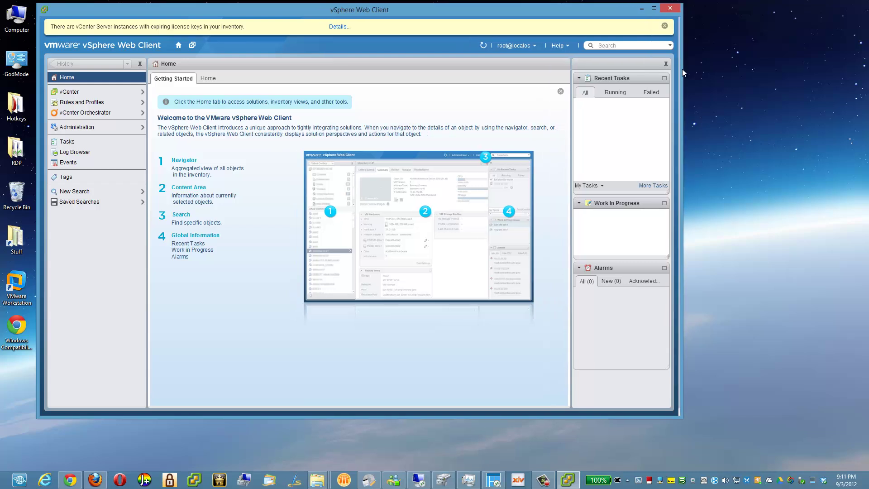
click(668, 8)
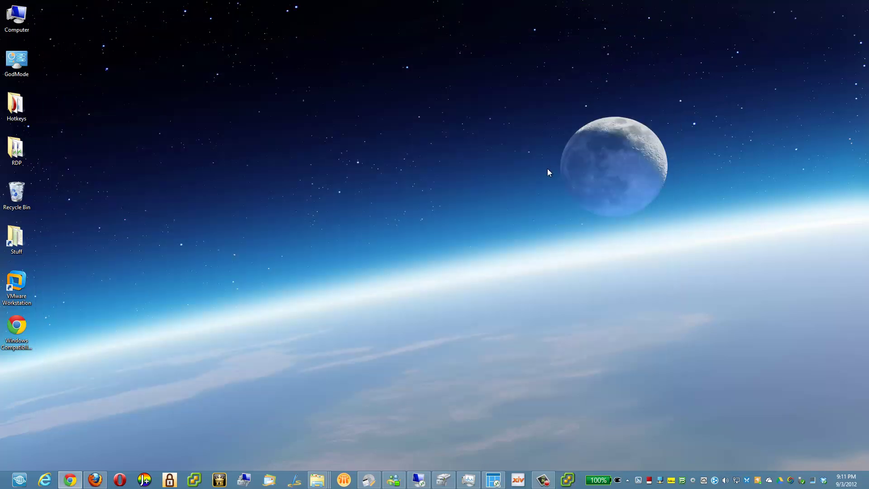
Drag the pinned vSphere button beside the VMware client button and launch the web client.
drag(562, 472, 208, 460)
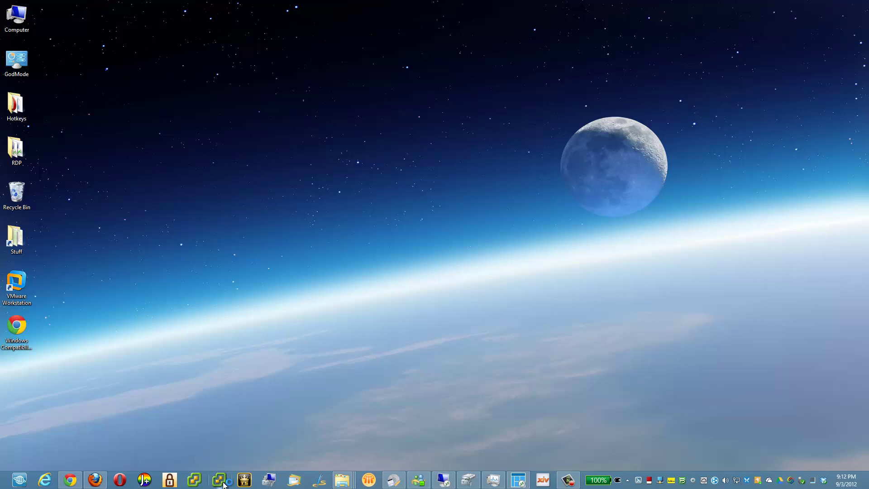
click(224, 484)
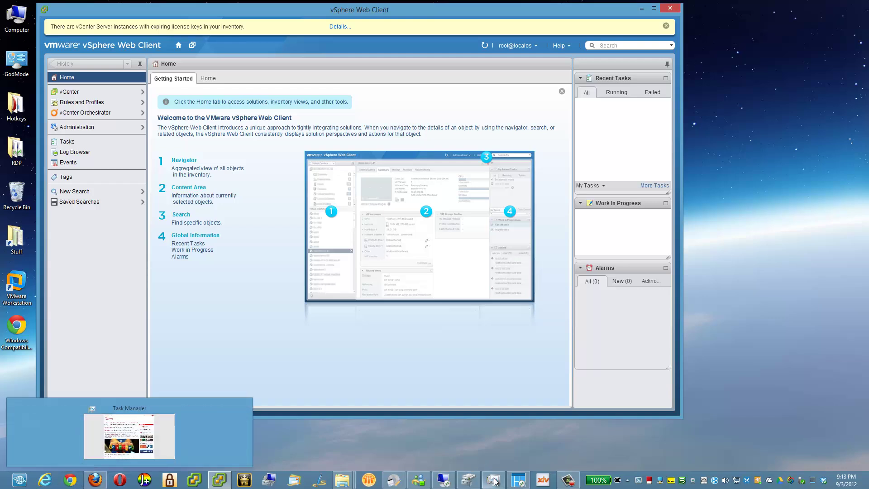
Check in Task Manager that vSphere Web Client runs under Google Chrome, then close both windows.
click(810, 480)
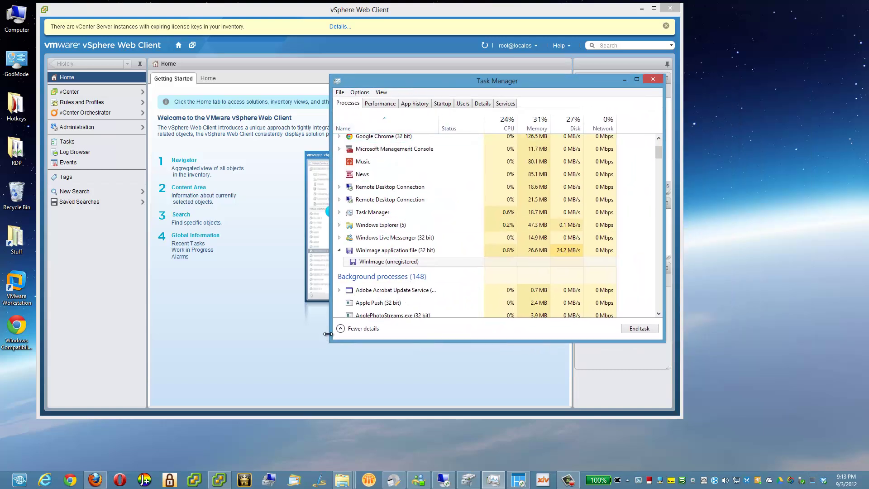
click(345, 328)
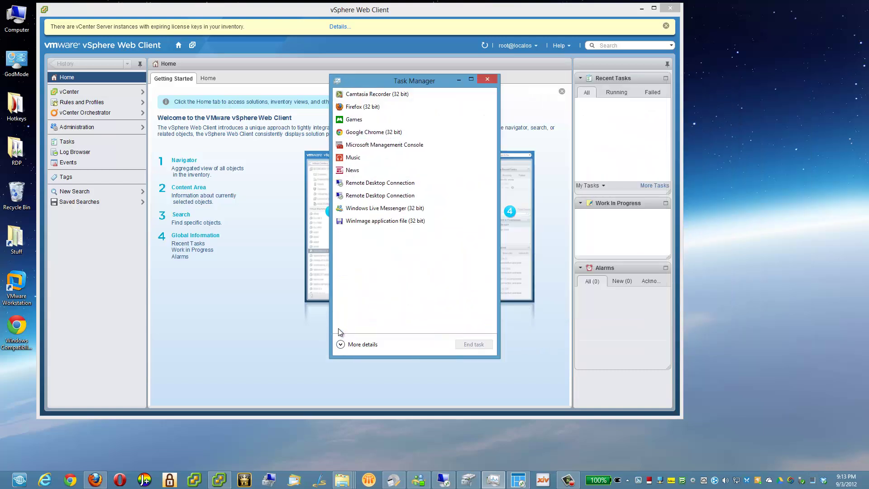
click(375, 134)
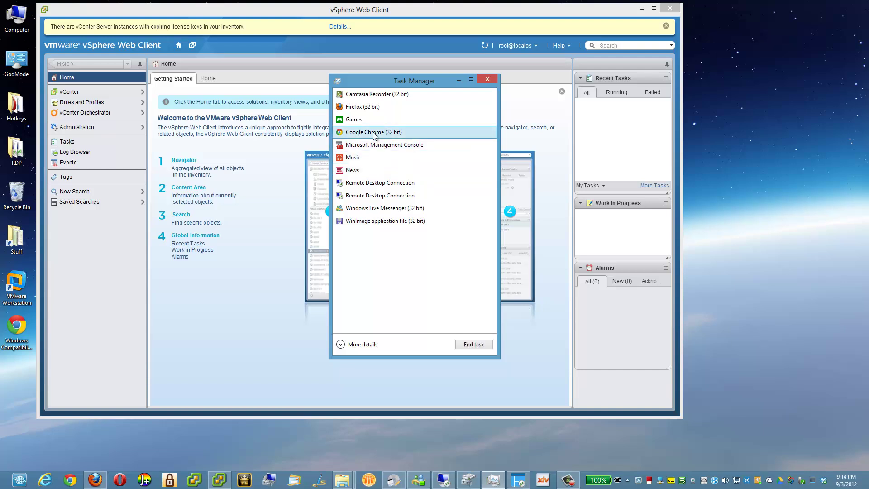
click(339, 344)
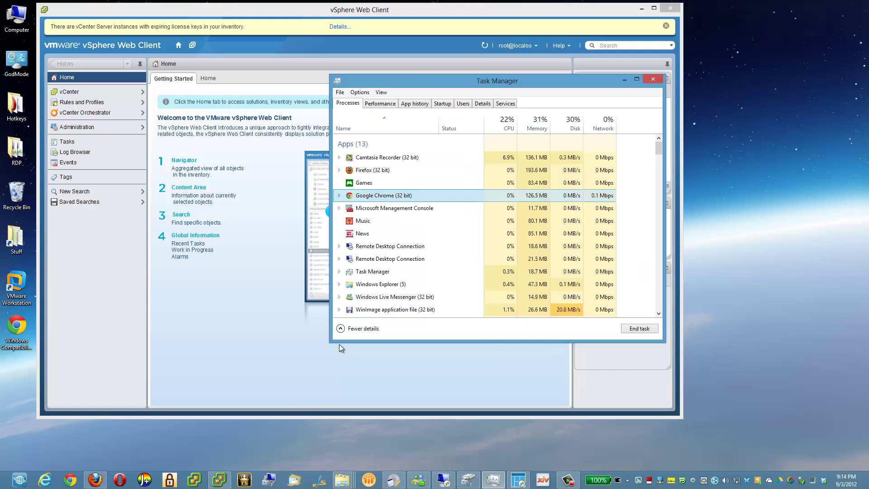
click(338, 195)
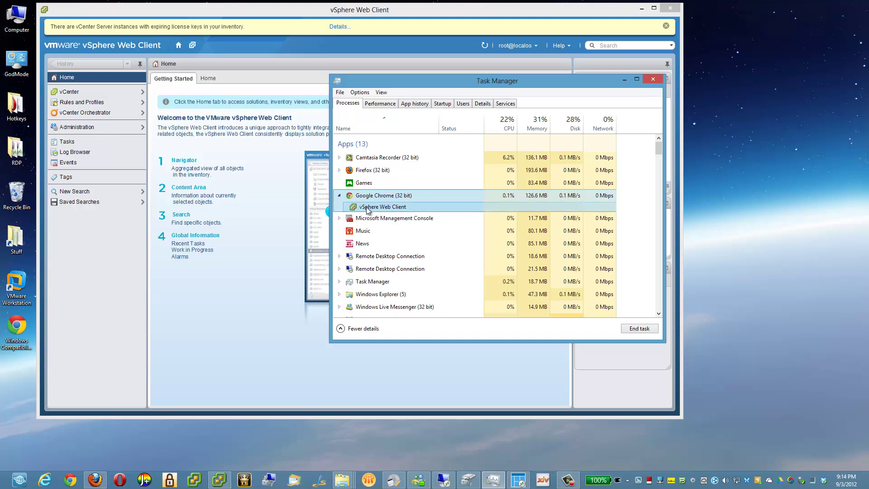
click(652, 79)
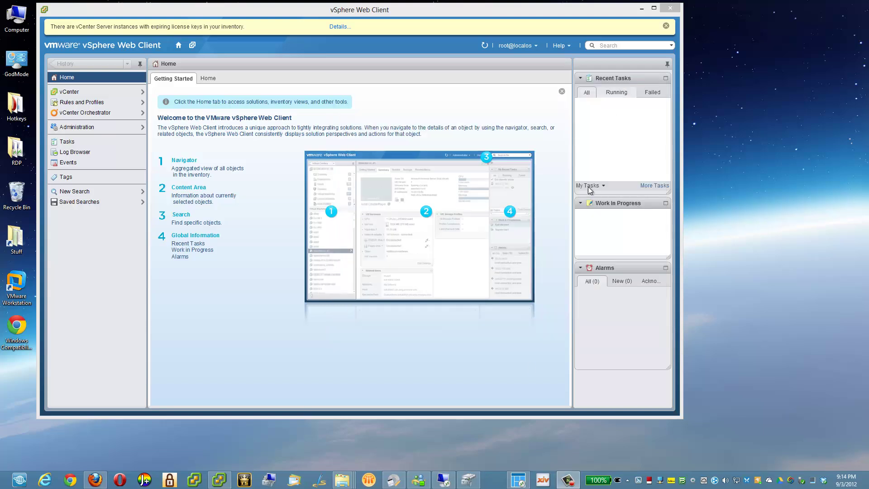
click(670, 8)
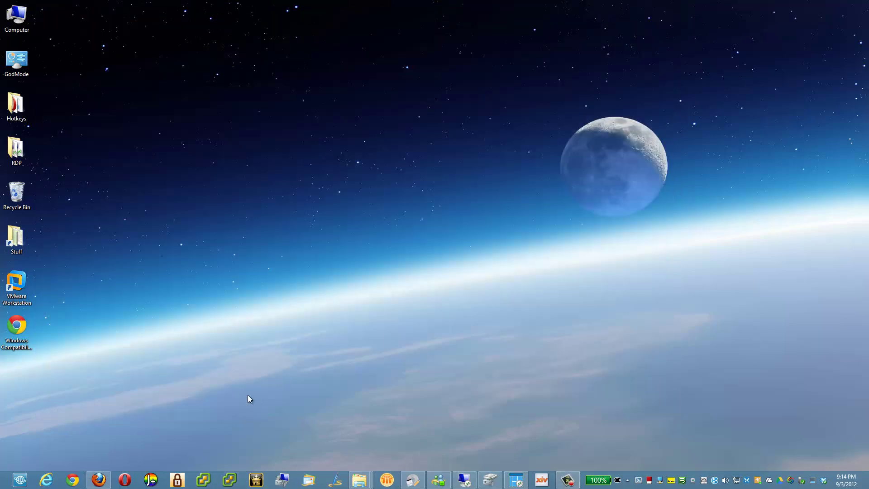
Relaunch vSphere Web Client from its pinned taskbar button and proceed past the certificate warning.
click(77, 481)
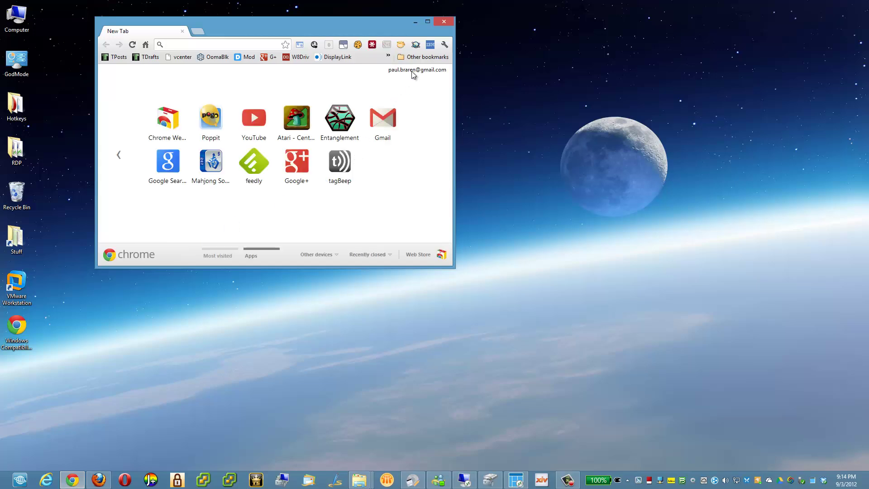
click(443, 22)
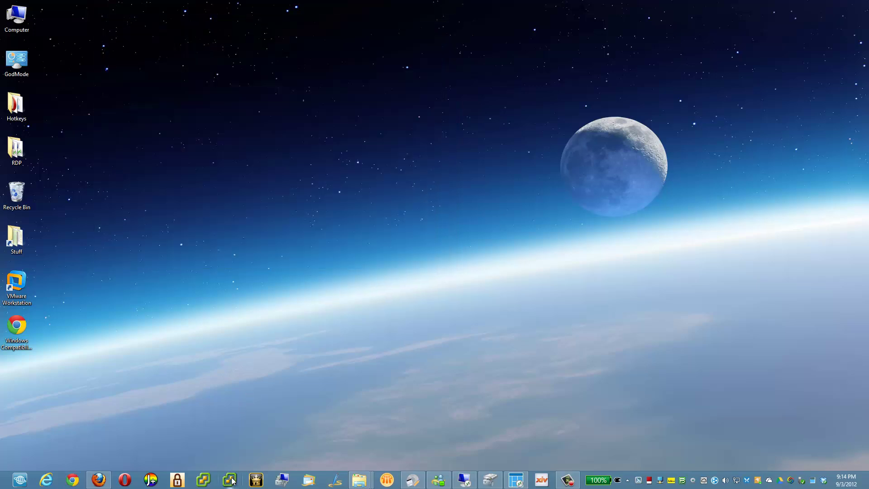
click(231, 480)
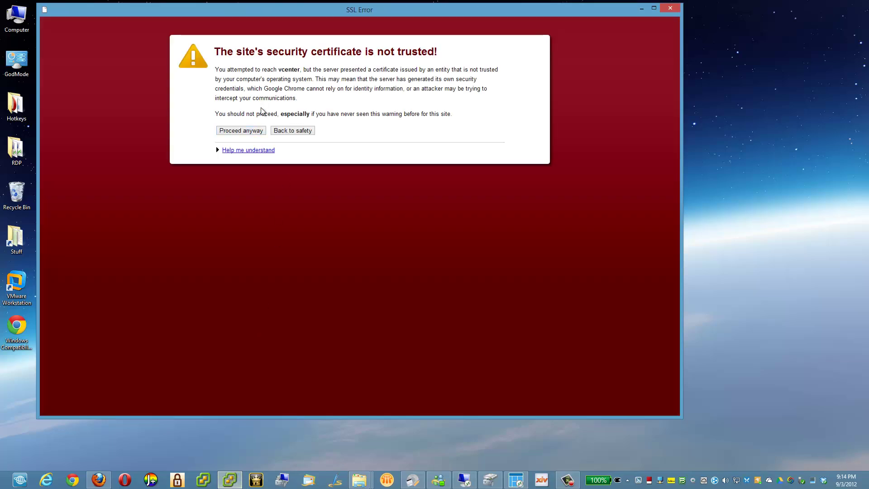
click(245, 132)
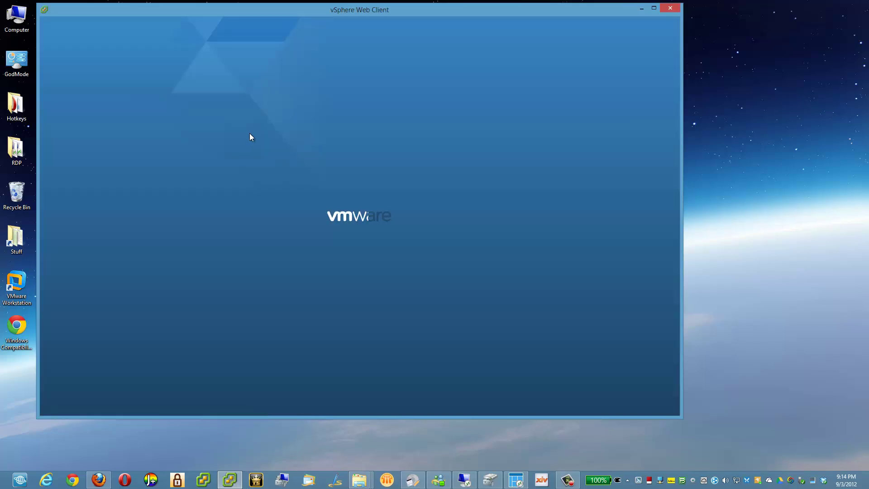